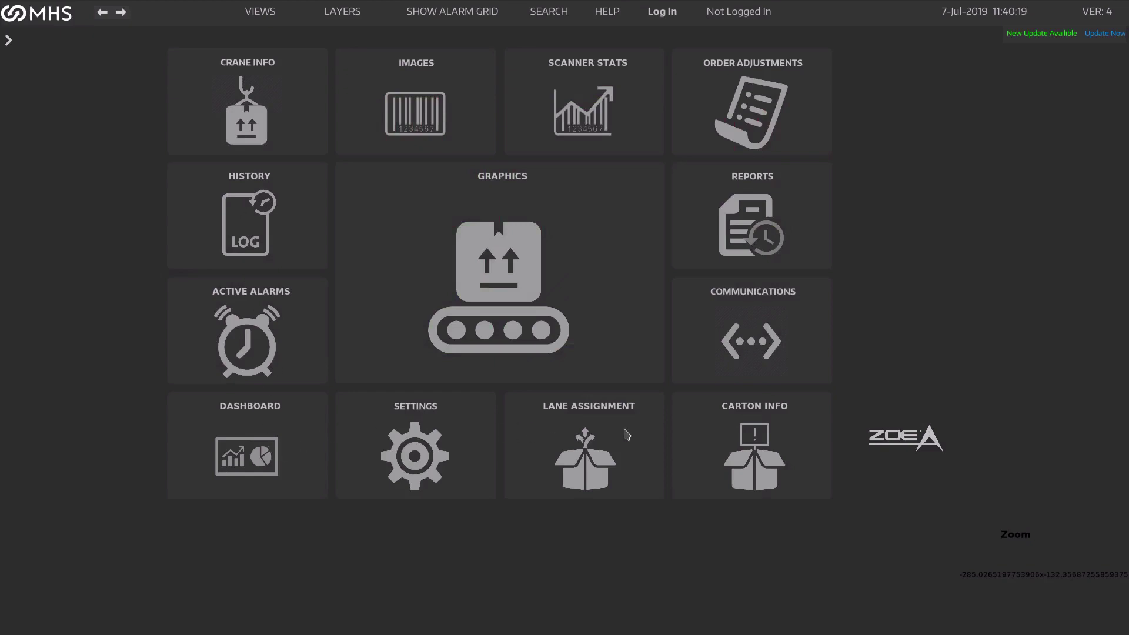
Open the lane assignment screen and assign the USPS carrier to Lane 5.
left_click(643, 429)
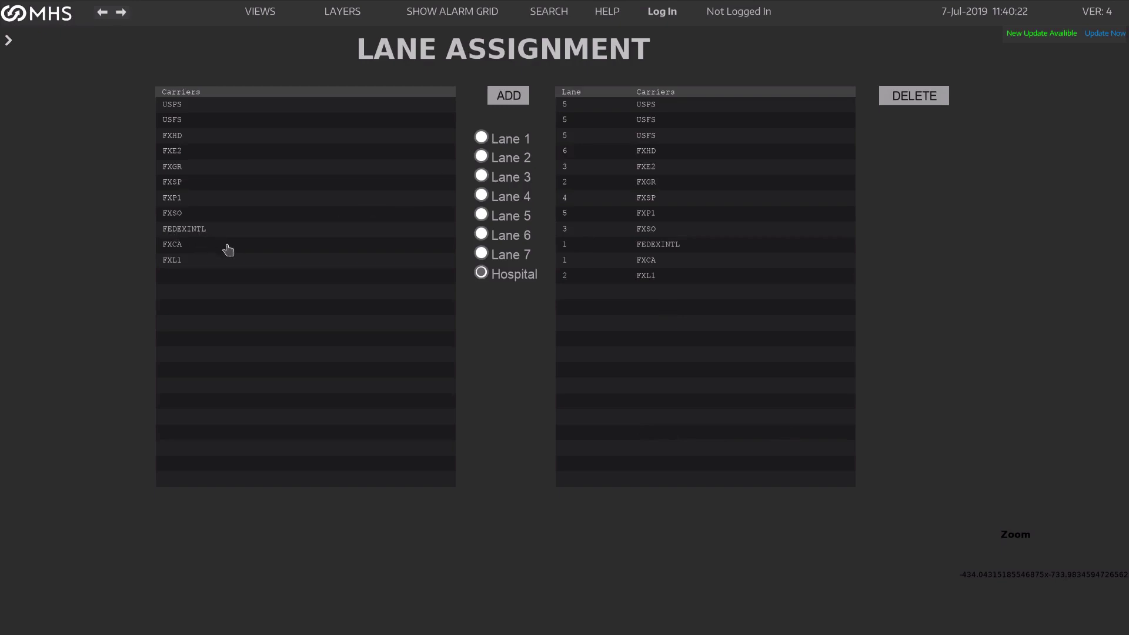
left_click(189, 110)
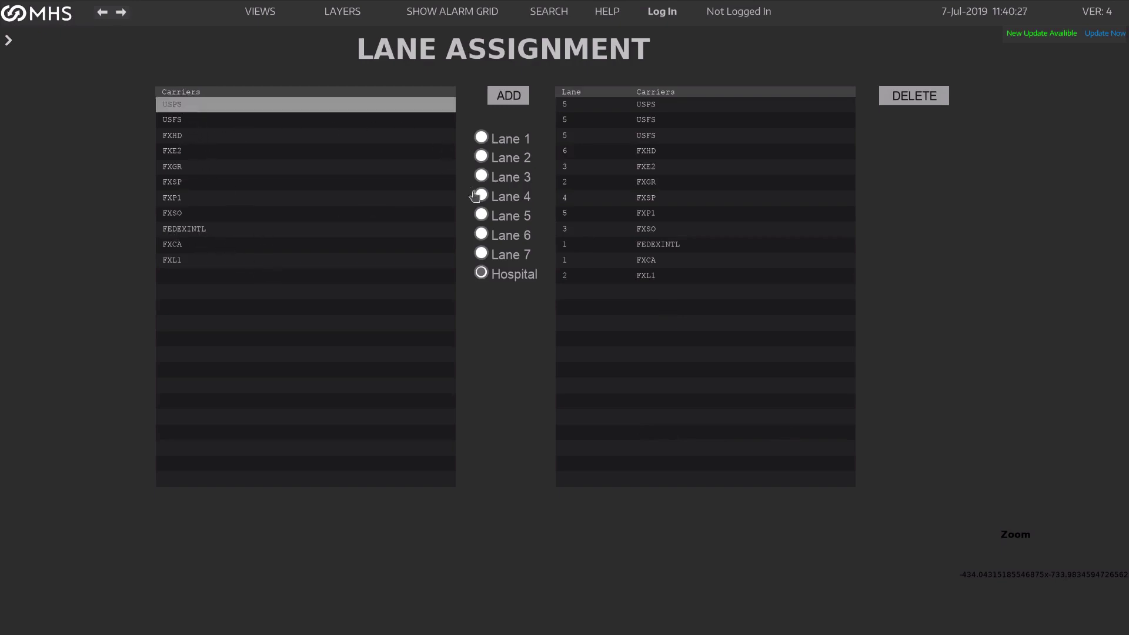
left_click(480, 216)
left_click(503, 99)
Delete the last USPS entry from the lane assignments and return to the home screen.
left_click(654, 294)
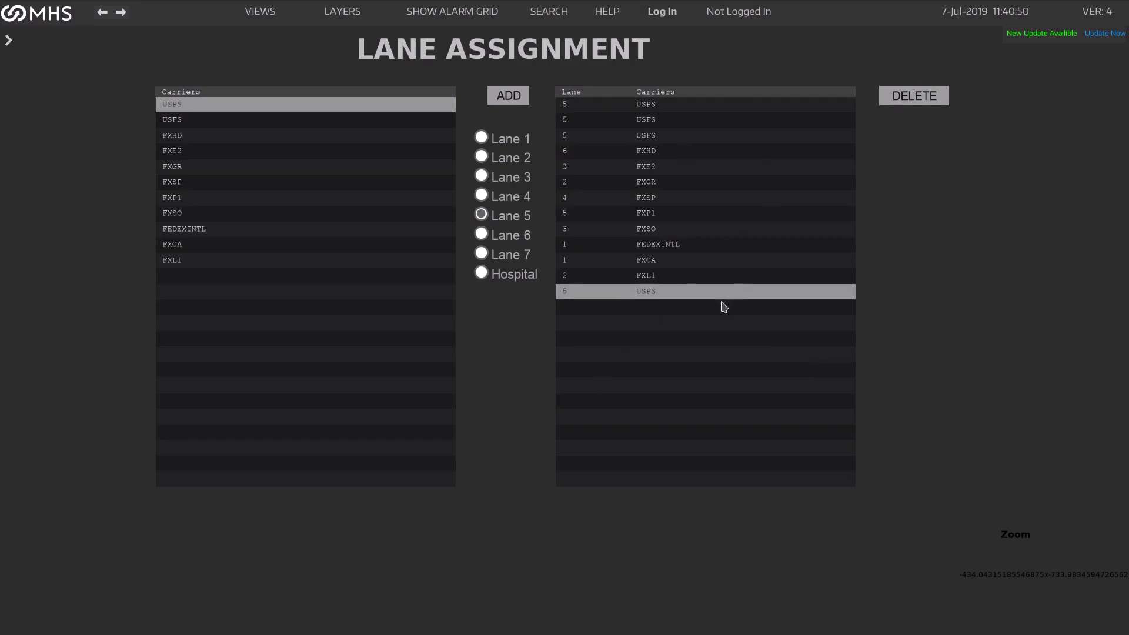
left_click(918, 100)
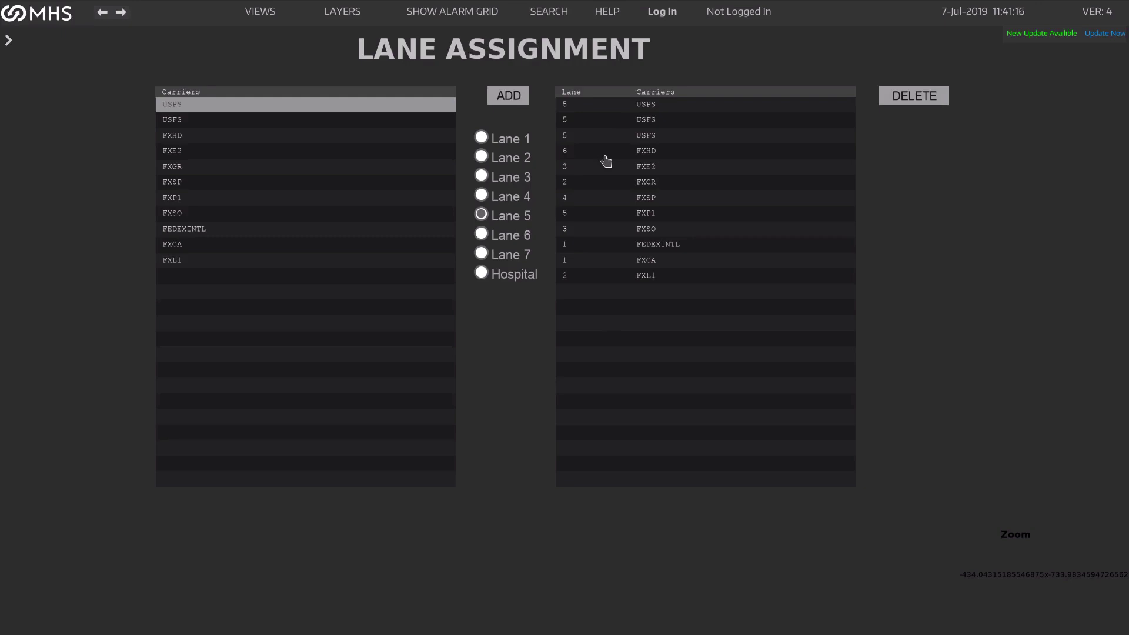
key("alt+Left")
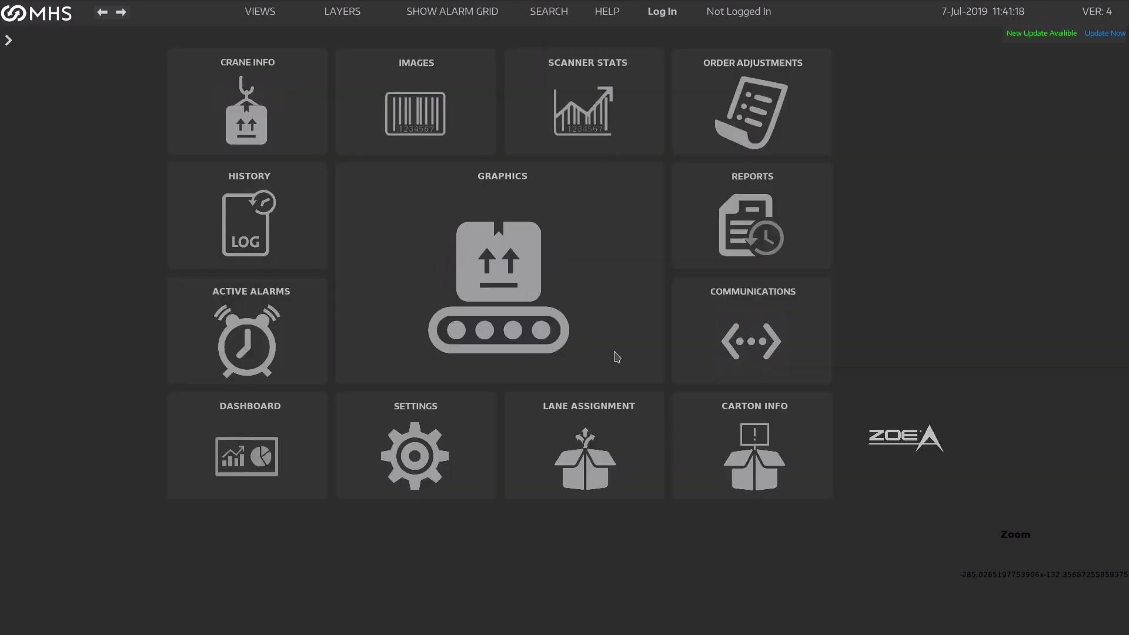
Open the communications screen, examine the device IP address list up close, and return home.
left_click(690, 312)
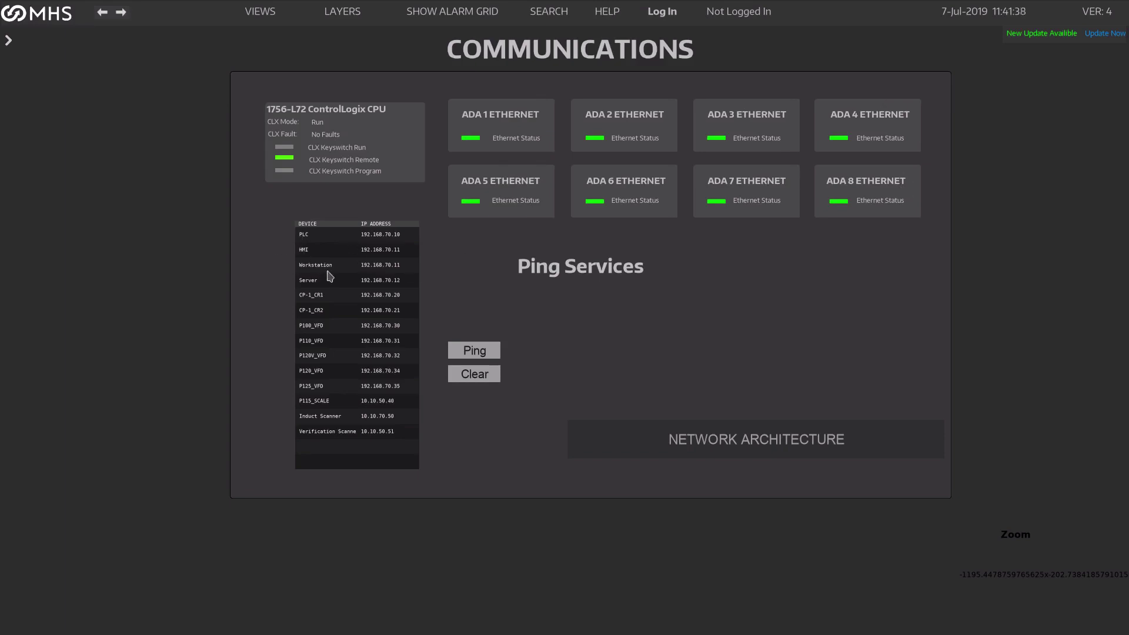
scroll(330, 275, "up", 3)
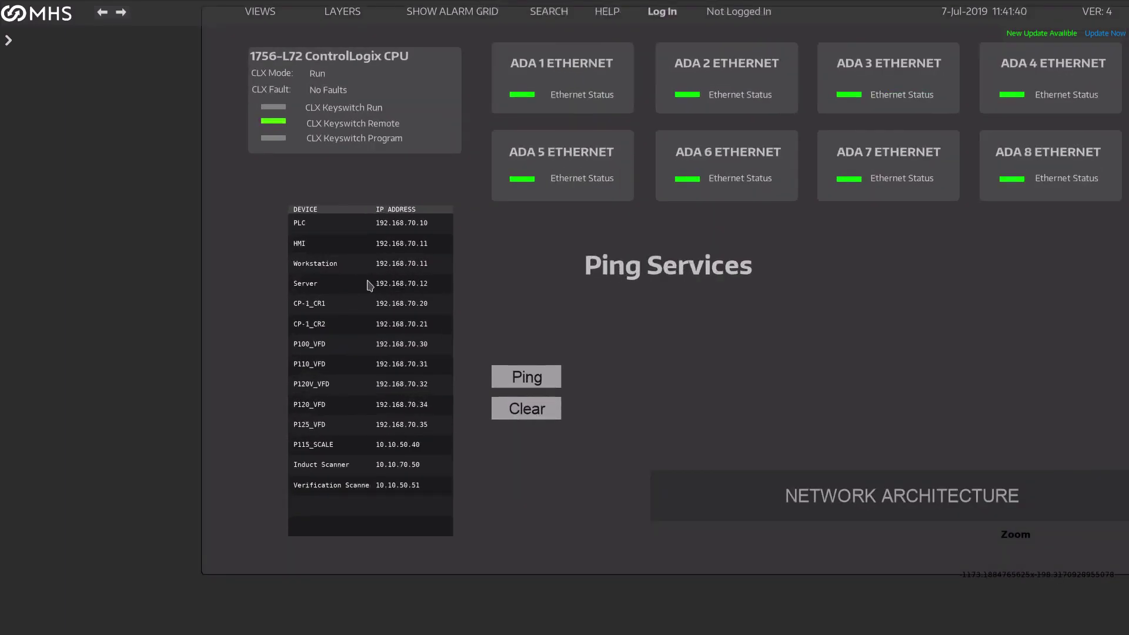
scroll(369, 286, "up", 3)
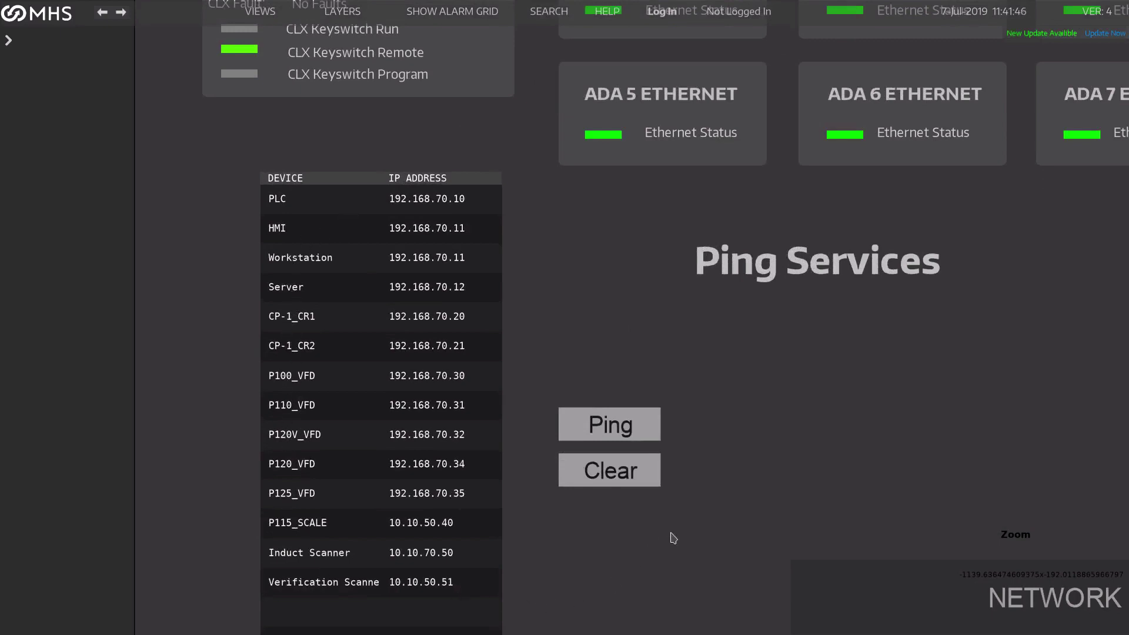
scroll(673, 538, "down", 3)
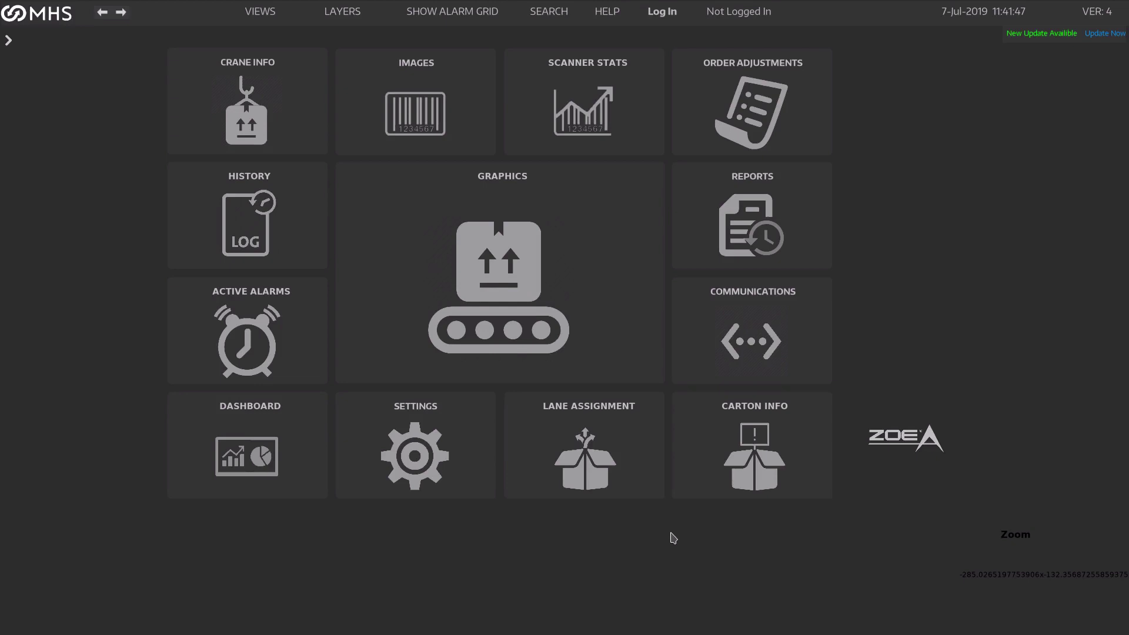
Run the Scanner Stats Report in pdf format and close the resulting document.
left_click(705, 195)
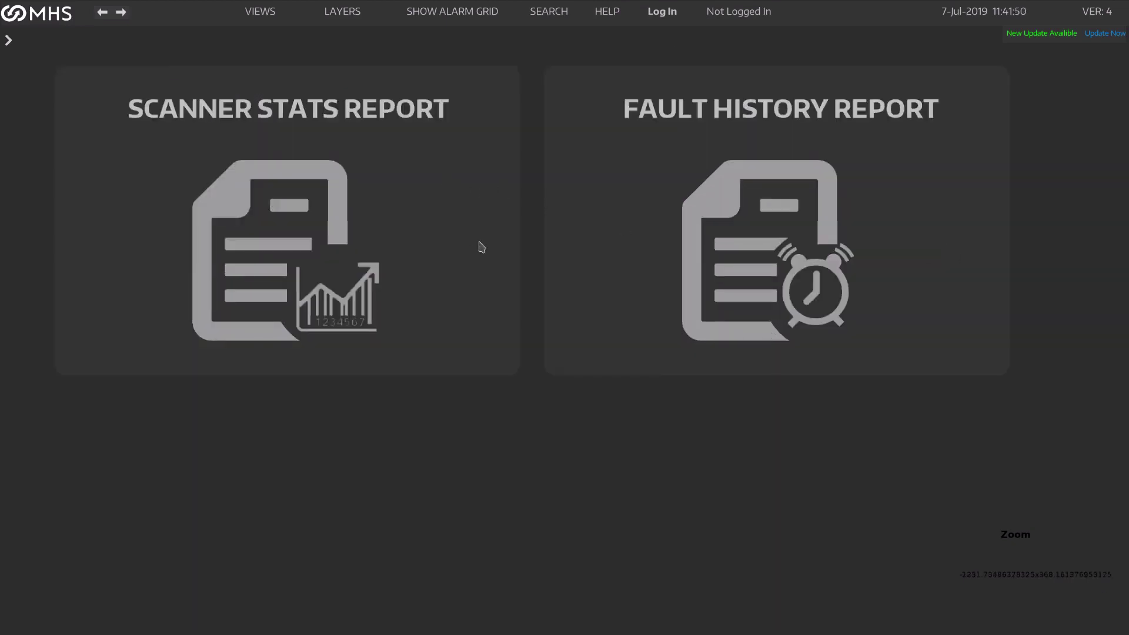
left_click(434, 177)
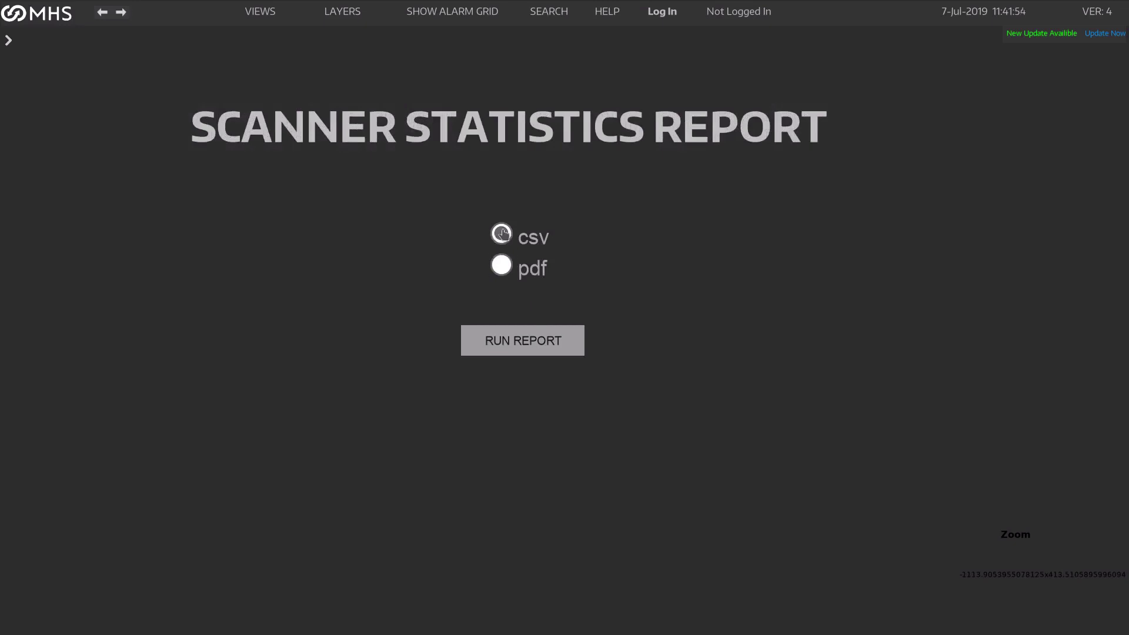
left_click(502, 265)
left_click(517, 341)
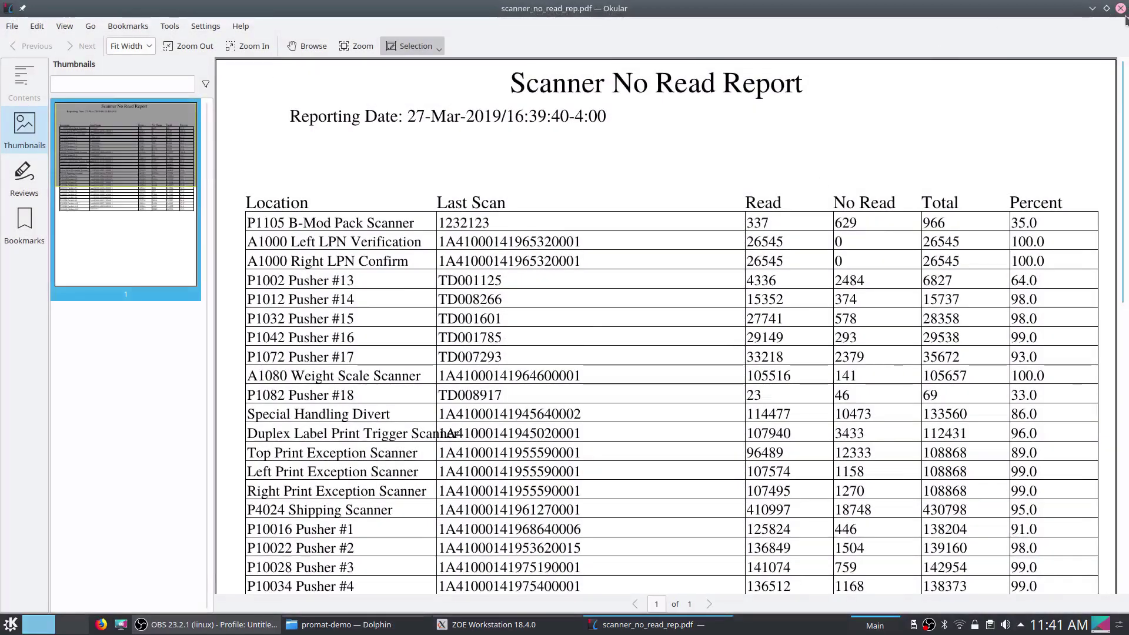
left_click(1120, 8)
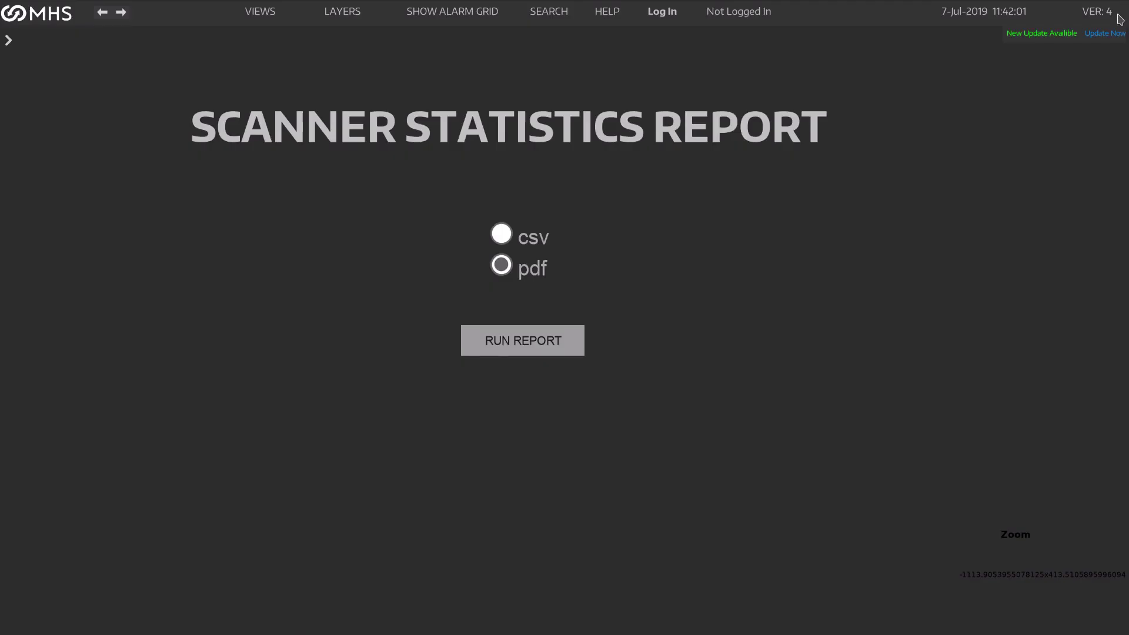
Switch to Dolphin and look through the report files in the promat-demo reports folder.
key("alt+Tab")
key("alt+Tab")
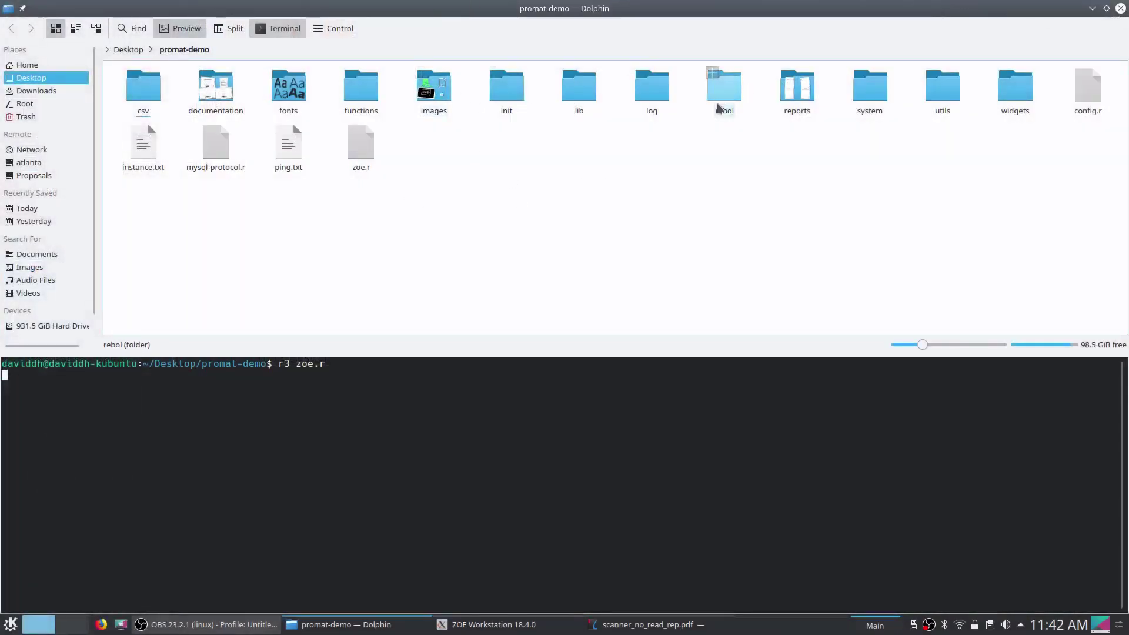
left_click(798, 83)
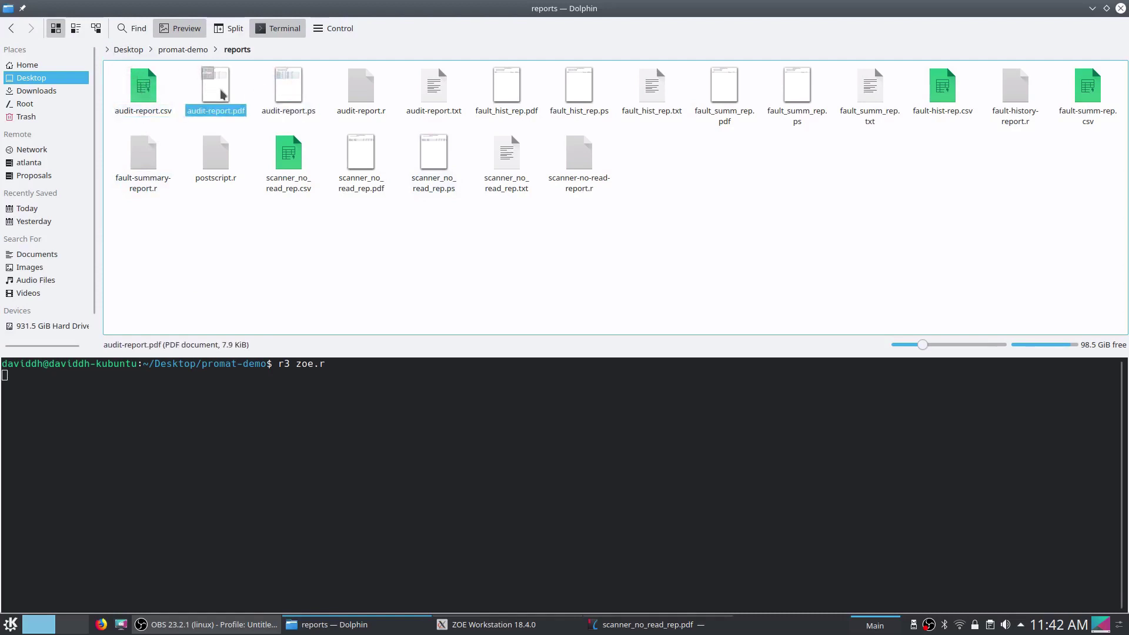
left_click(137, 94)
left_click(323, 244)
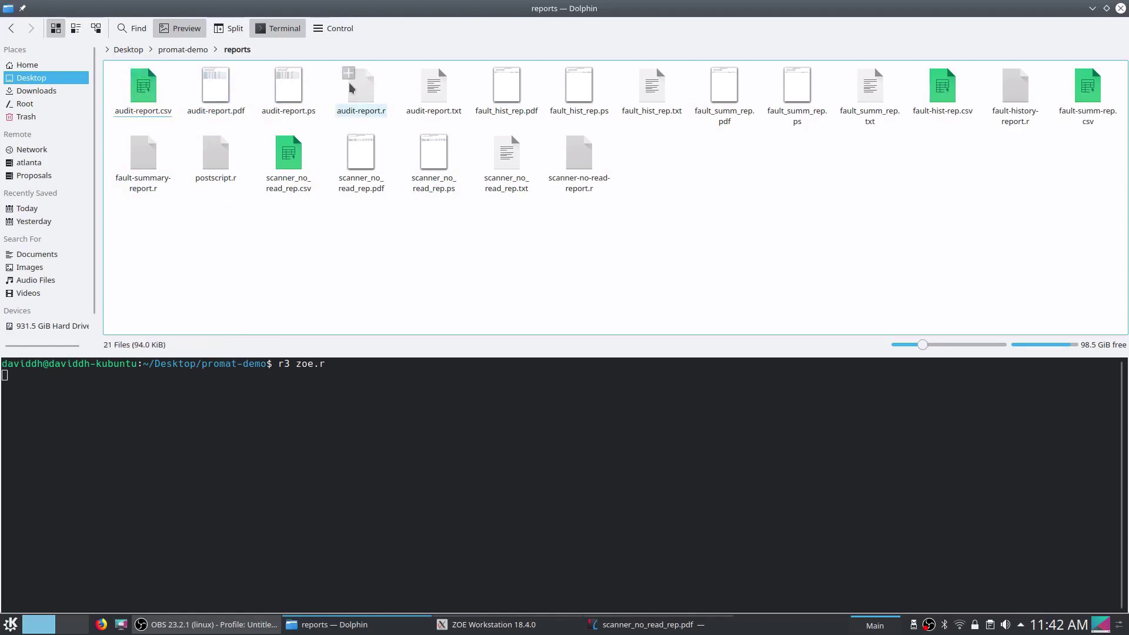
View the postscript.r source from the promat-demo lib folder in GVIM, close it, and return to the ZOE workstation's reports screen.
left_click(369, 94)
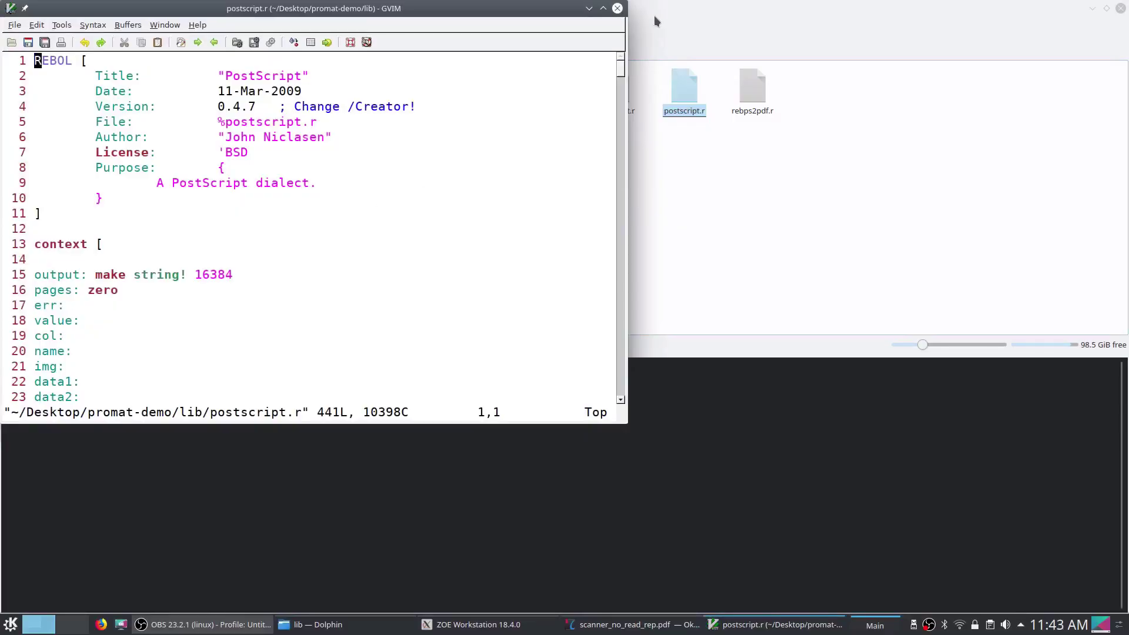
left_click(616, 8)
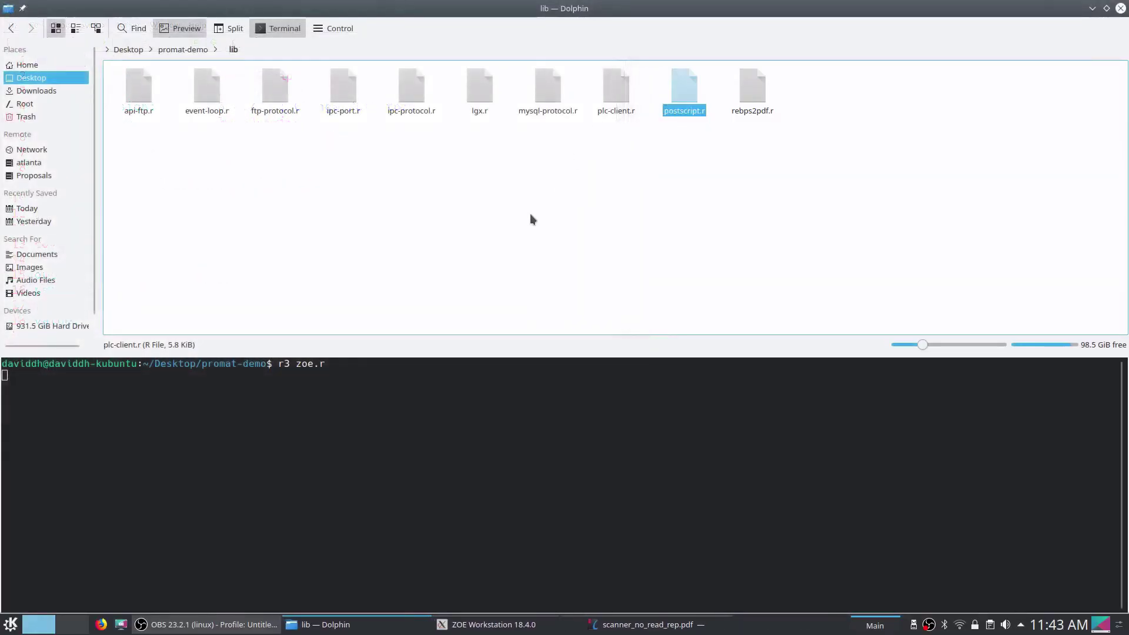
left_click(528, 213)
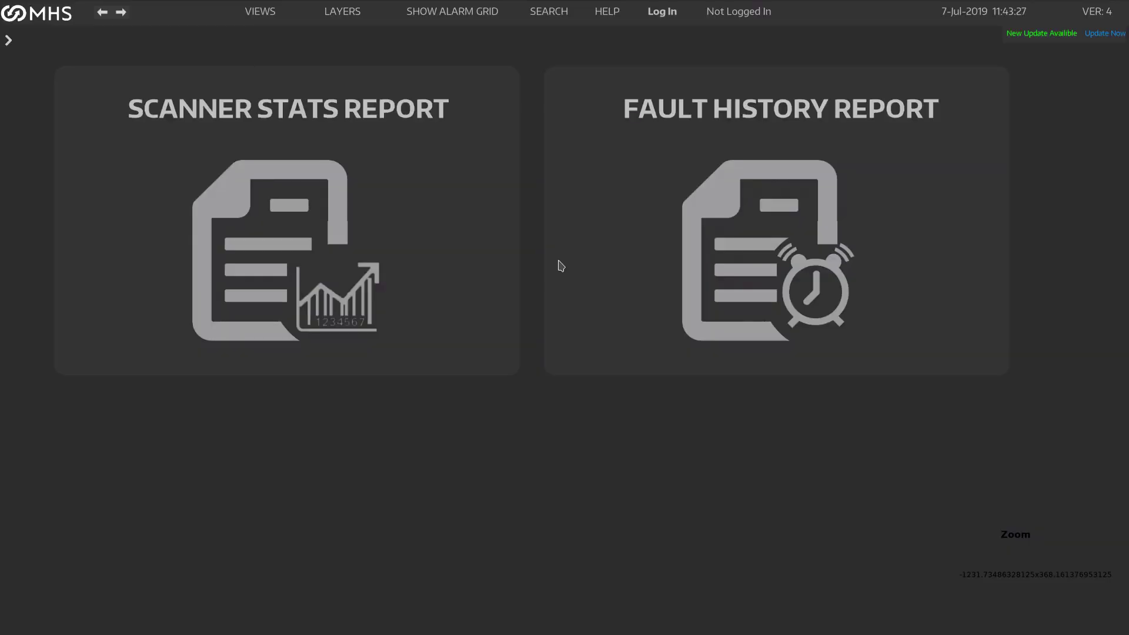
Run the Fault History Report as a pdf summary for all areas and close the document.
left_click(626, 256)
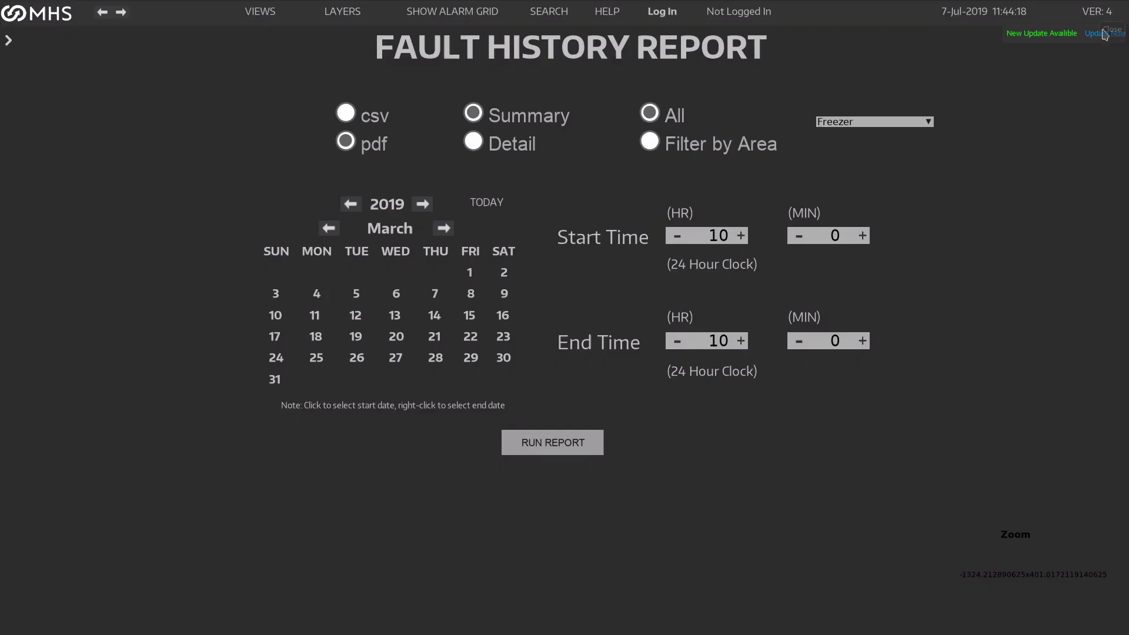
left_click(1120, 9)
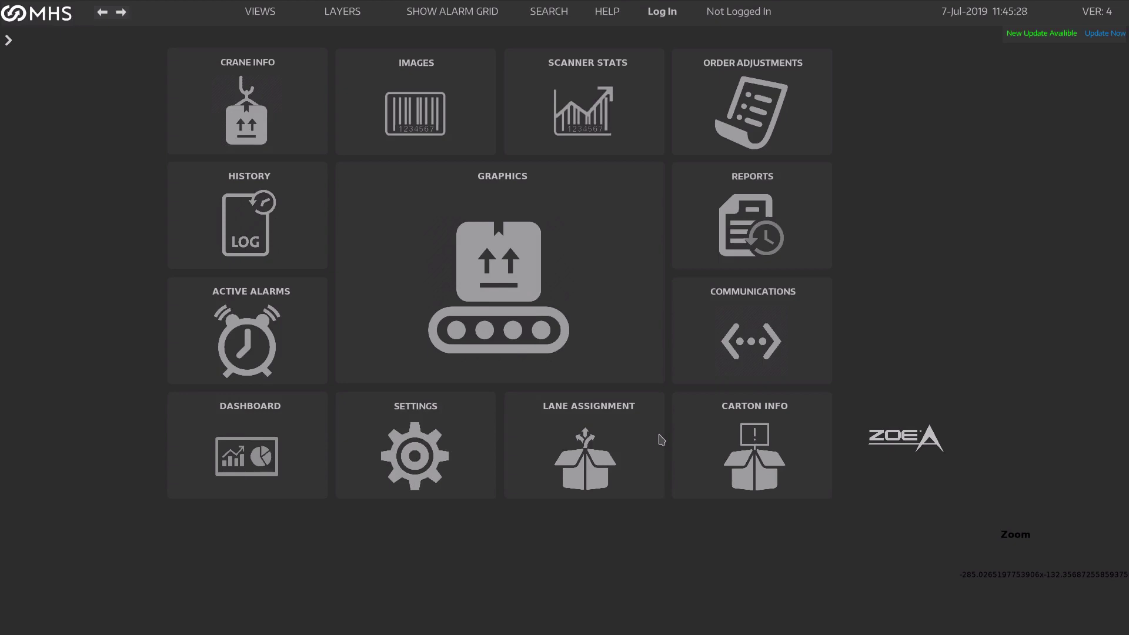
Switch to the simplified interface, view its control system and active alarms screens, and return to its home screen.
mouse_move(9, 94)
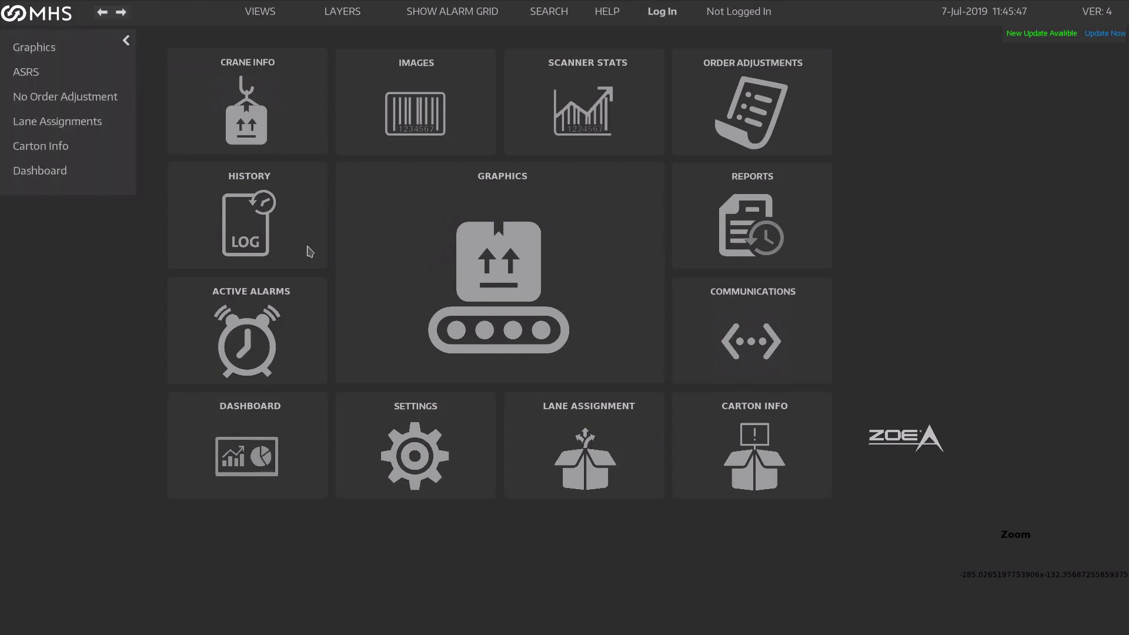
left_click(309, 252)
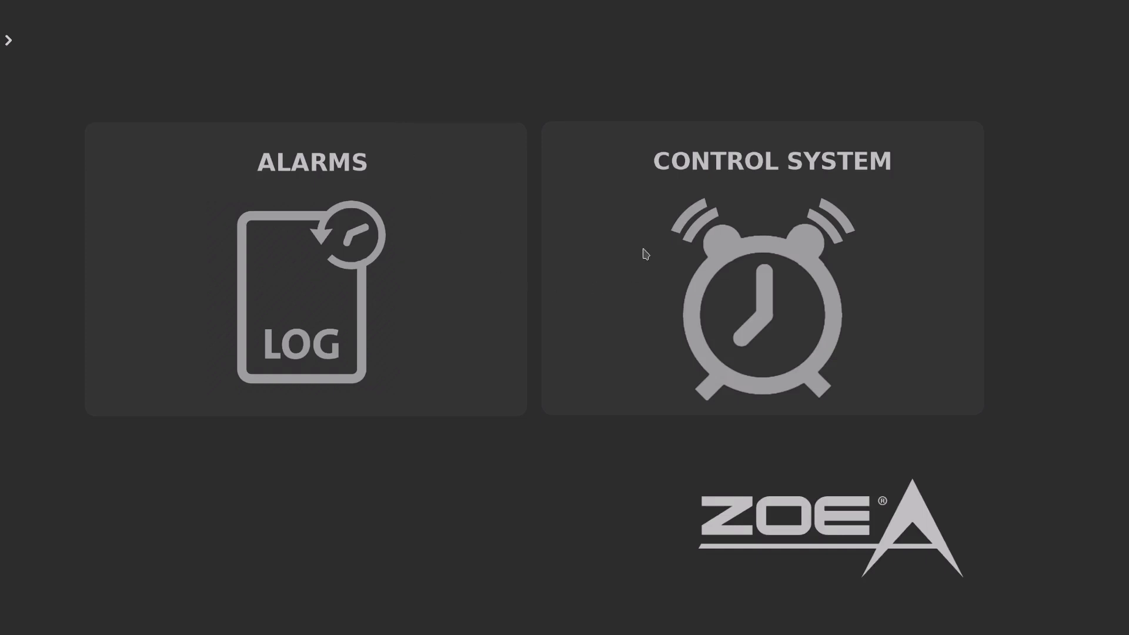
left_click(634, 195)
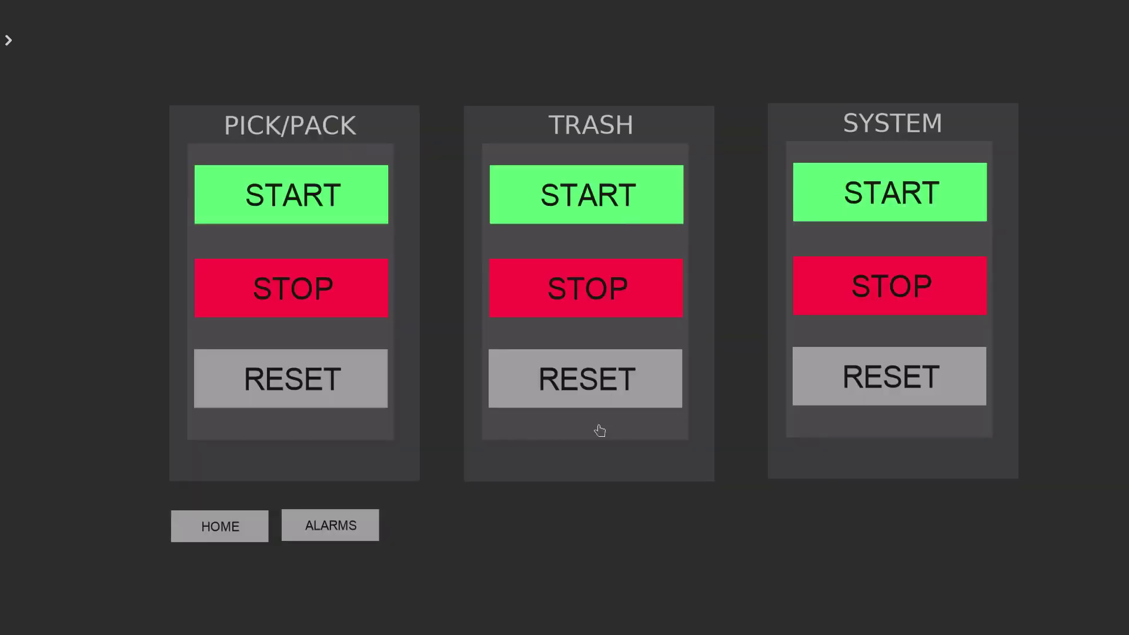
left_click(326, 532)
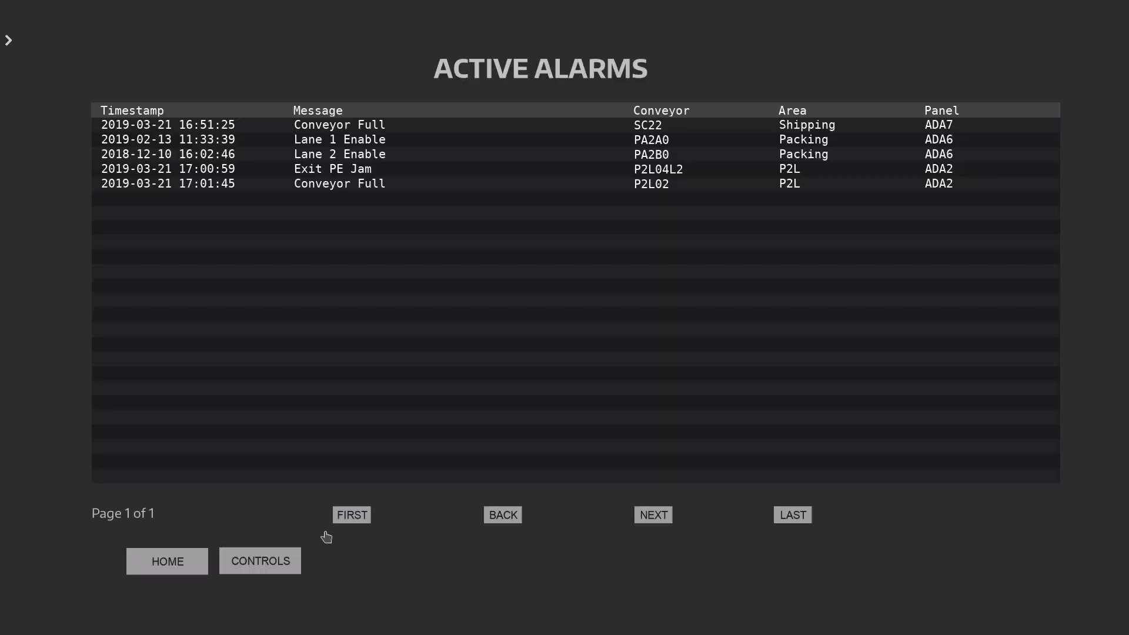
left_click(167, 562)
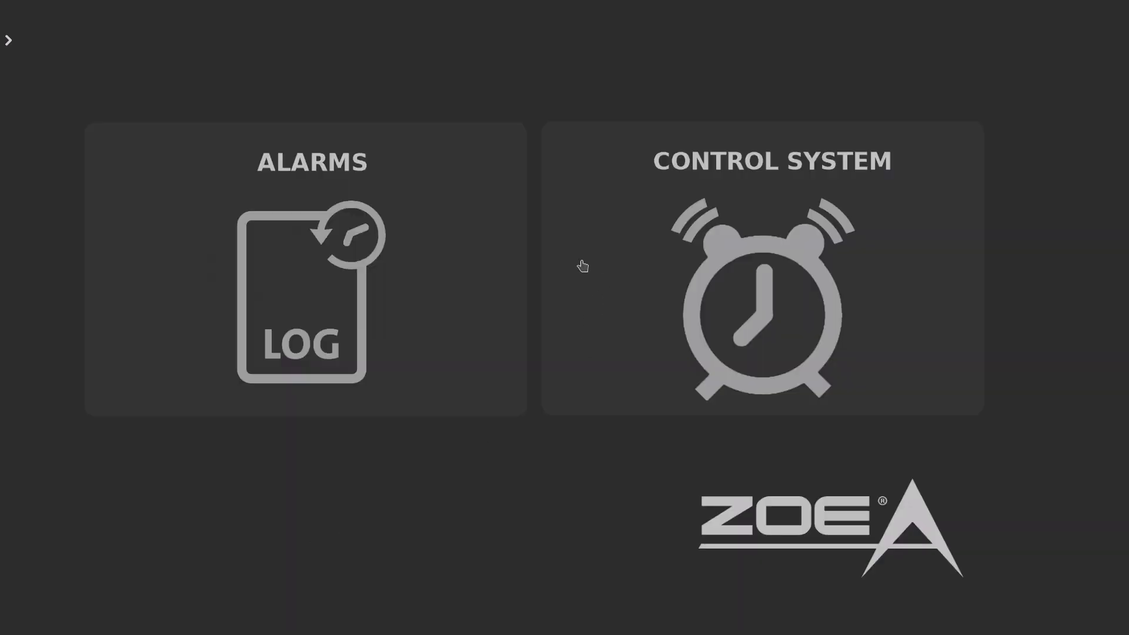
Restore the full graphics home screen and open the Conveyor Full alarm for unit SC22 from the alarm grid.
left_click(2, 126)
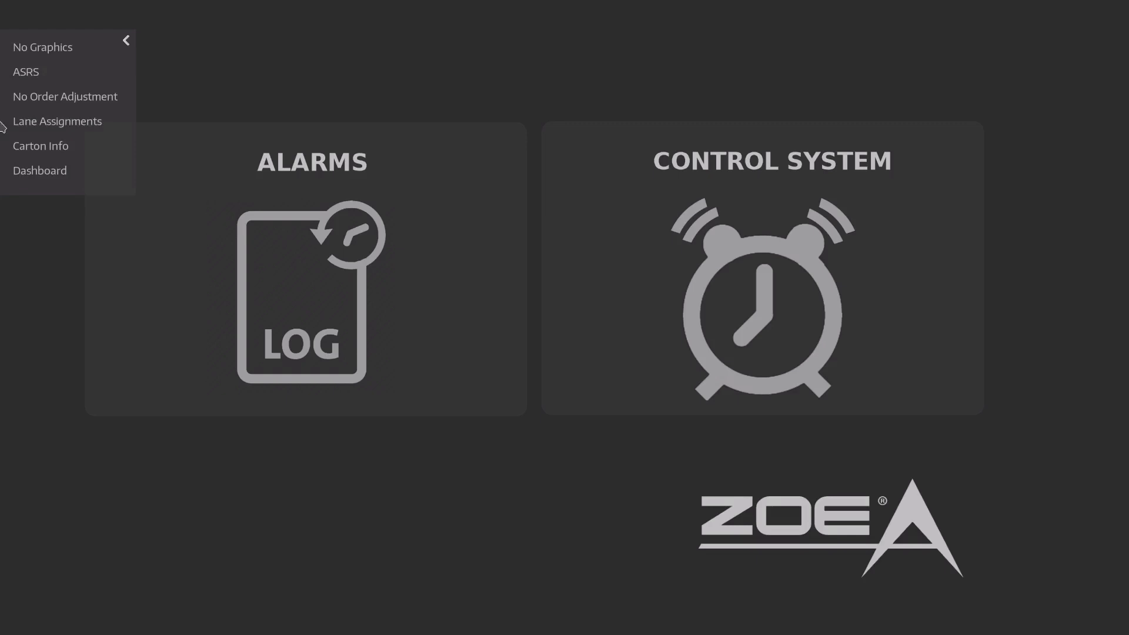
left_click(43, 53)
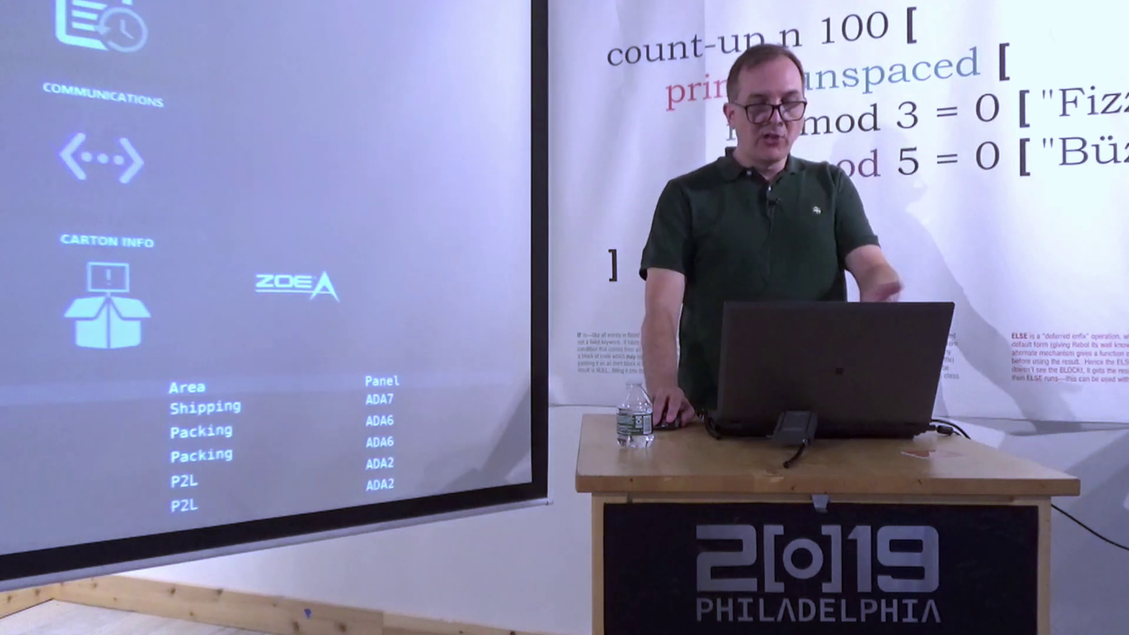
left_click(199, 413)
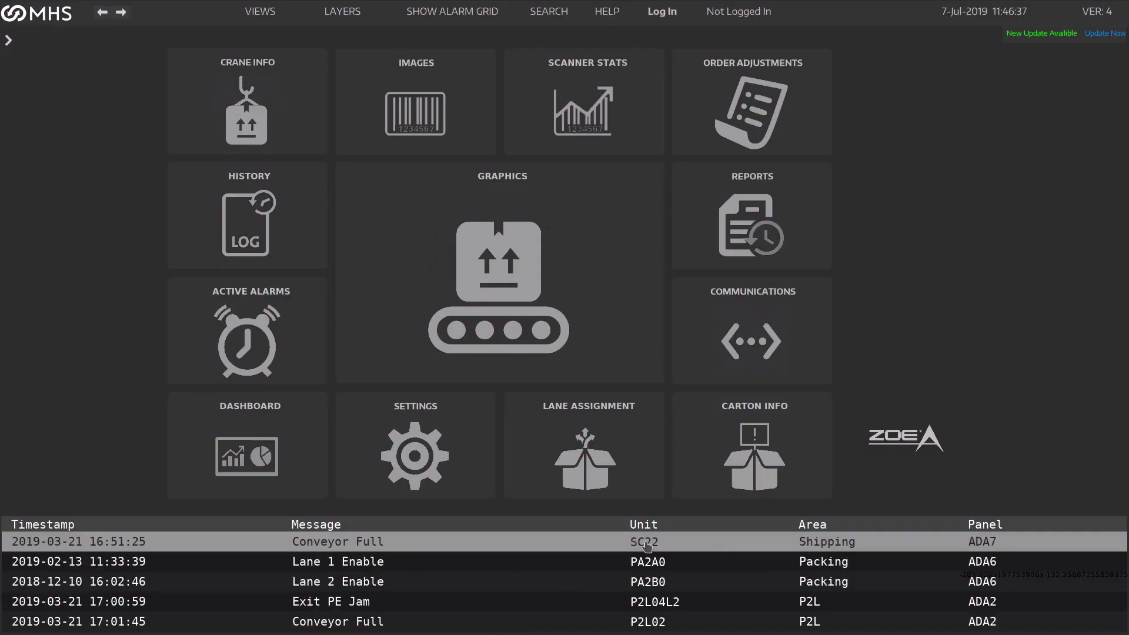
double_click(647, 545)
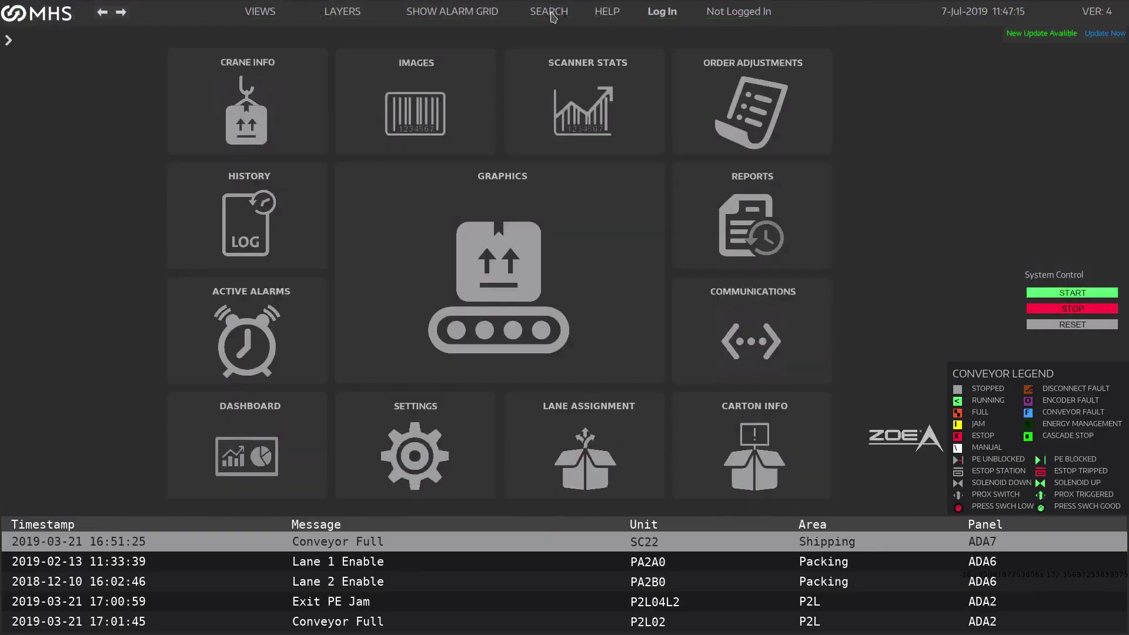
Search the conveyor graphics for unit sc22 and open the help options.
left_click(552, 13)
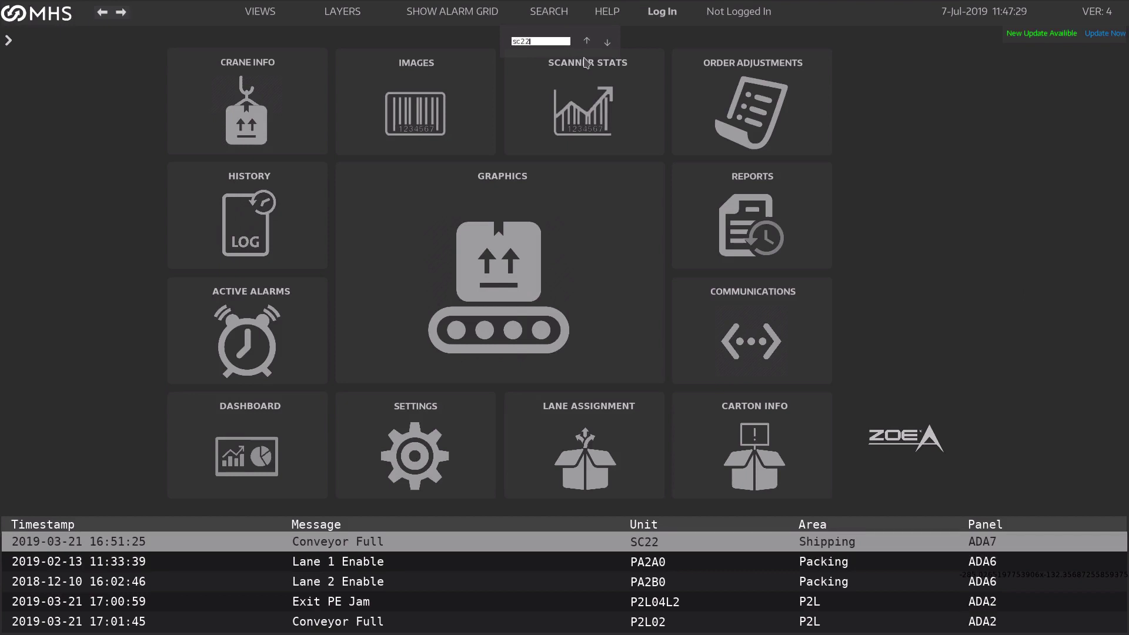
key("Return")
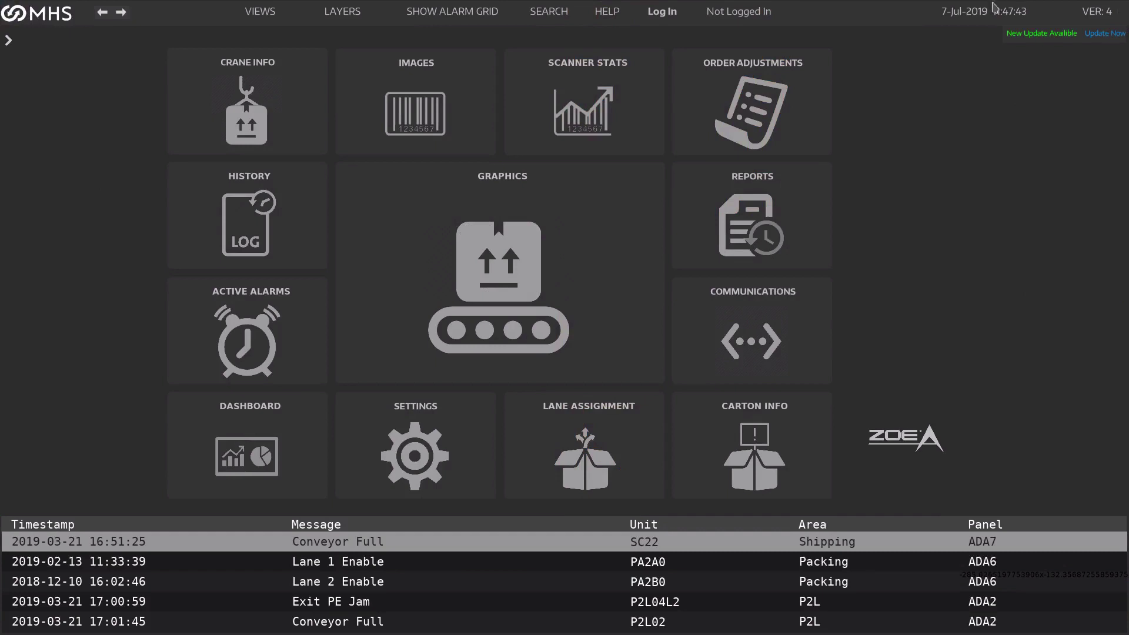
left_click(605, 13)
Close the demo workstation and launch the ZOE workstation from the zoe/Main folder with r3 zoe.r.
key("alt+F4")
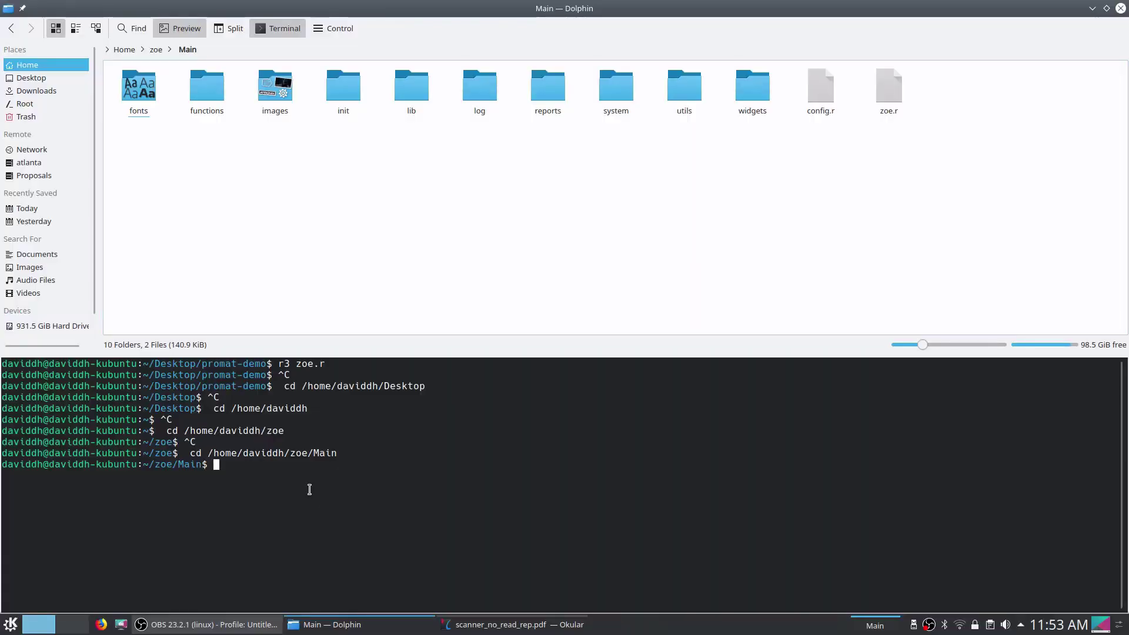
type("r3 zoe.r")
key("Return")
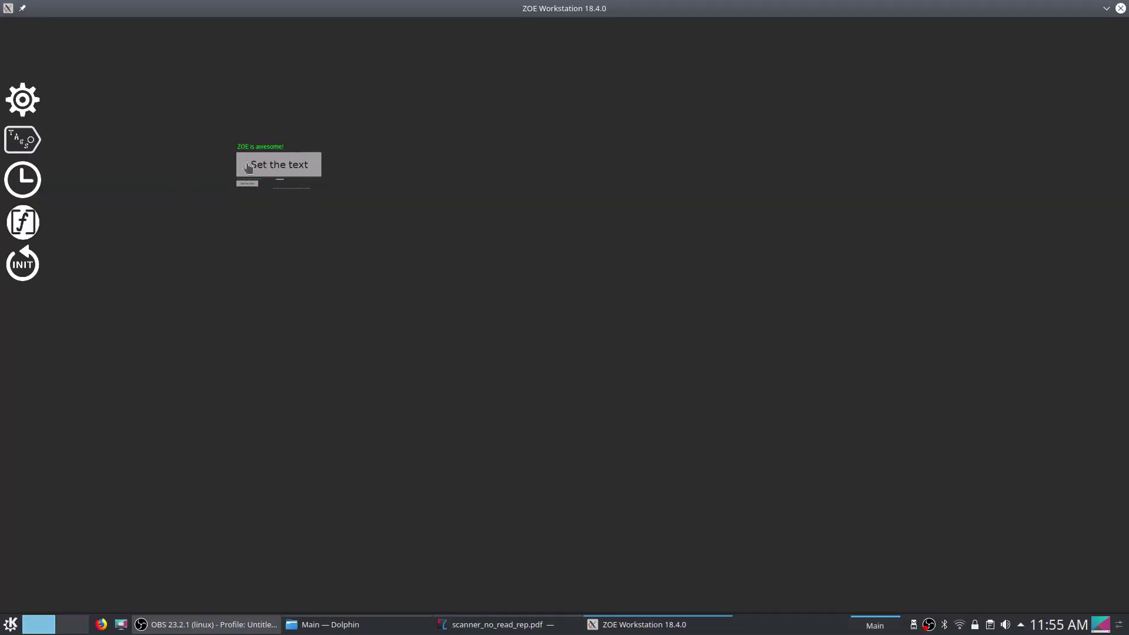
scroll(283, 180, "up", 2)
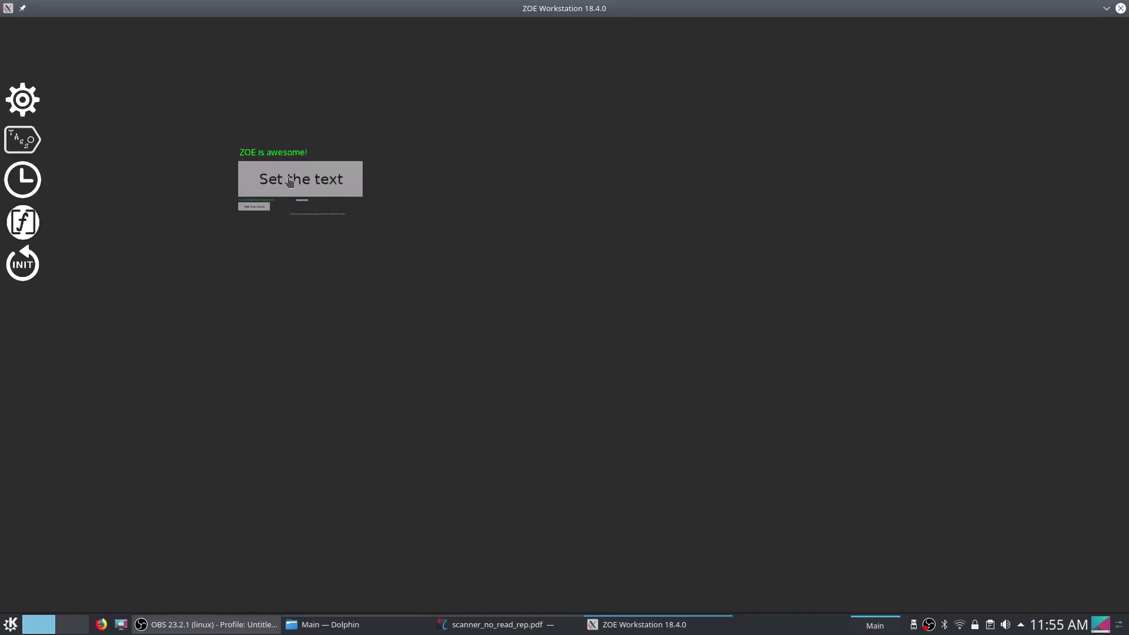
Try out the Set the text button beneath the green ZOE is awesome! heading.
scroll(290, 179, "up", 5)
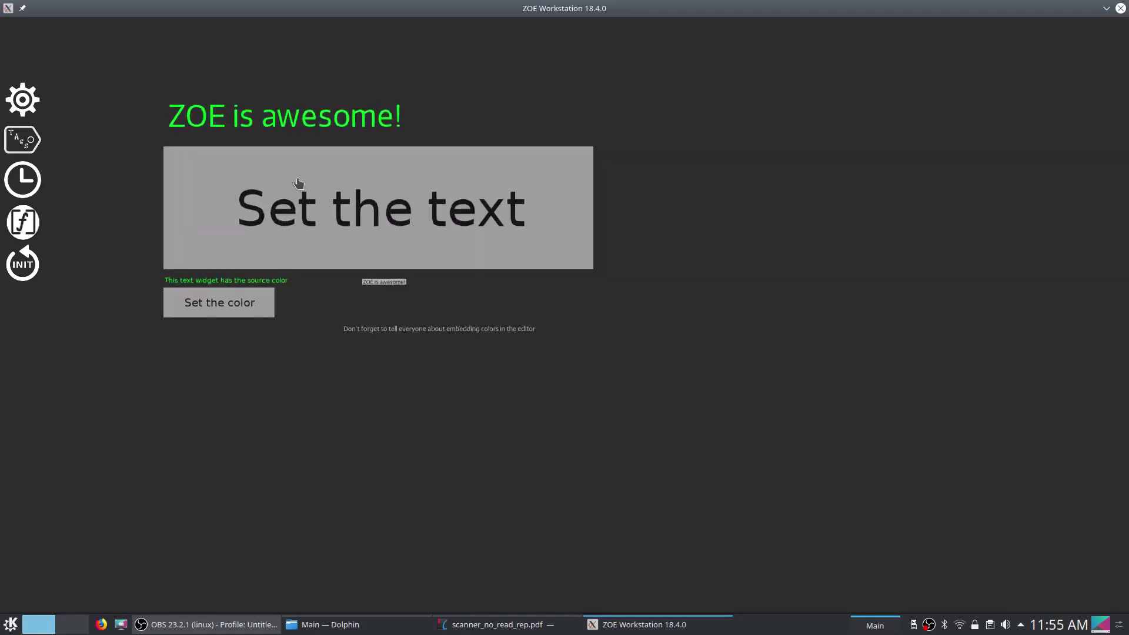
scroll(298, 176, "up", 1)
left_click_drag(290, 186, 486, 255)
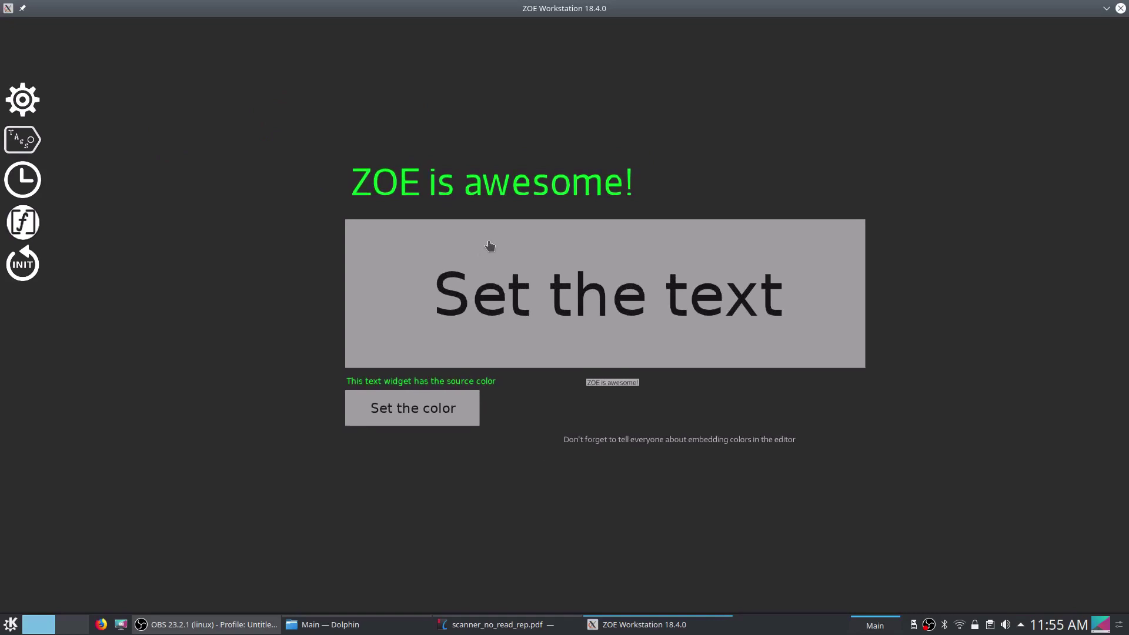
left_click(525, 259)
left_click(518, 259)
left_click(517, 260)
Examine the green heading's quick start settings, full properties and additional event properties, and close the properties.
left_click(460, 187)
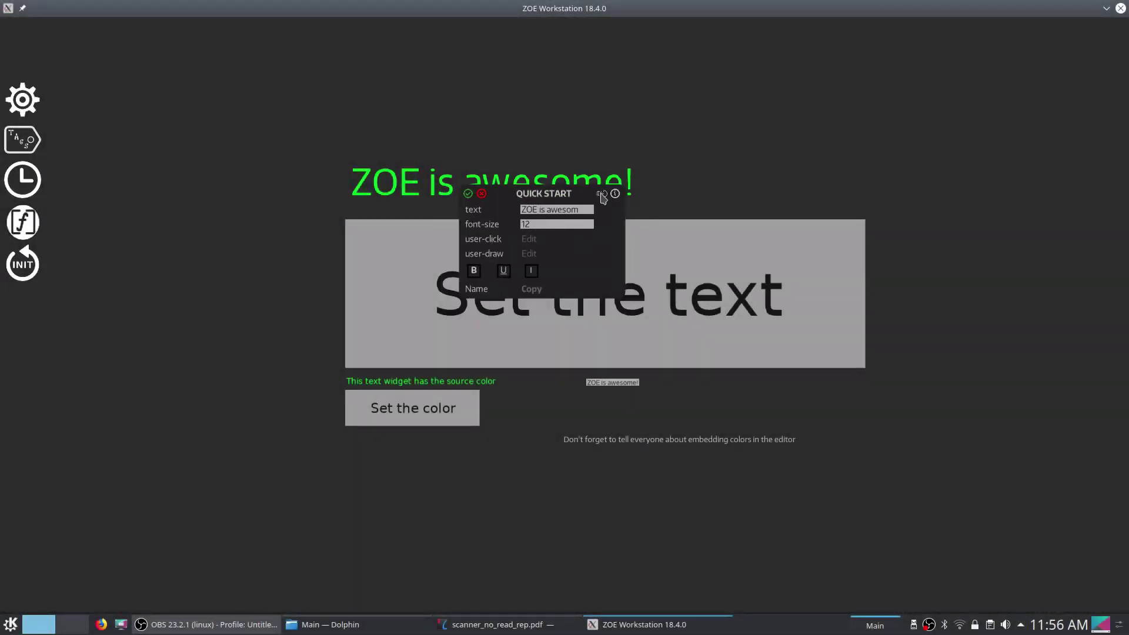
left_click(601, 195)
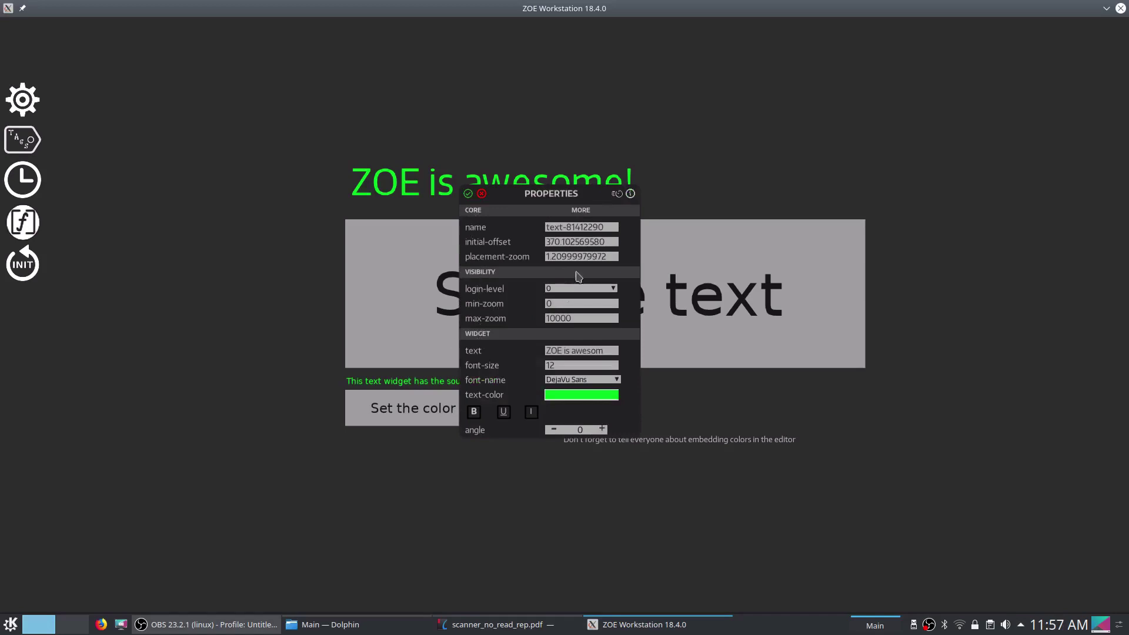
left_click(581, 211)
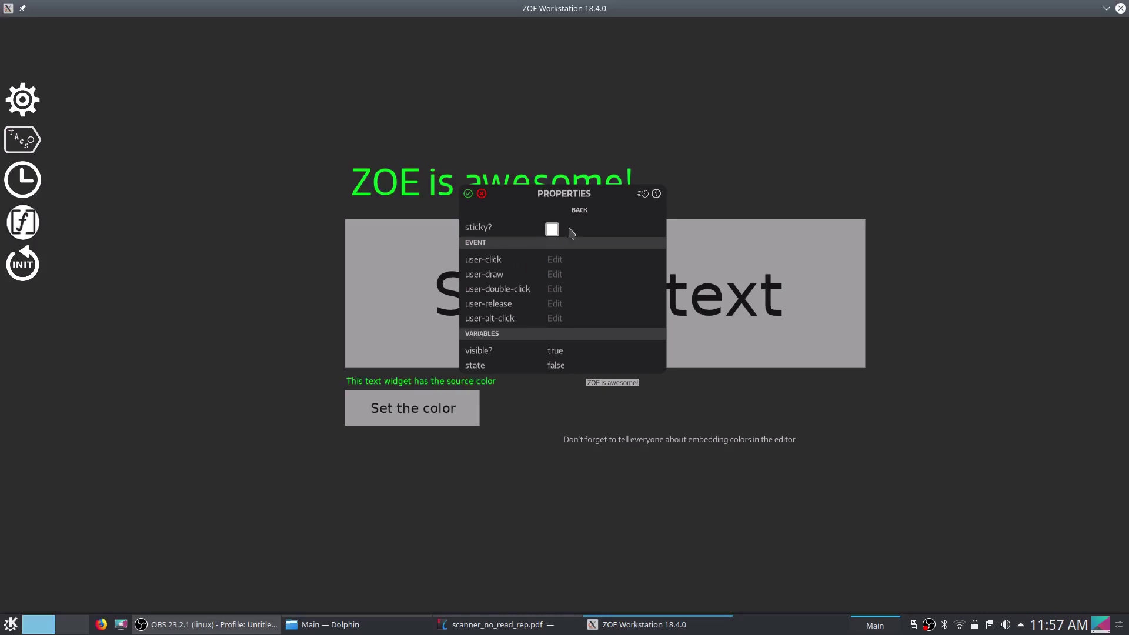
key("Escape")
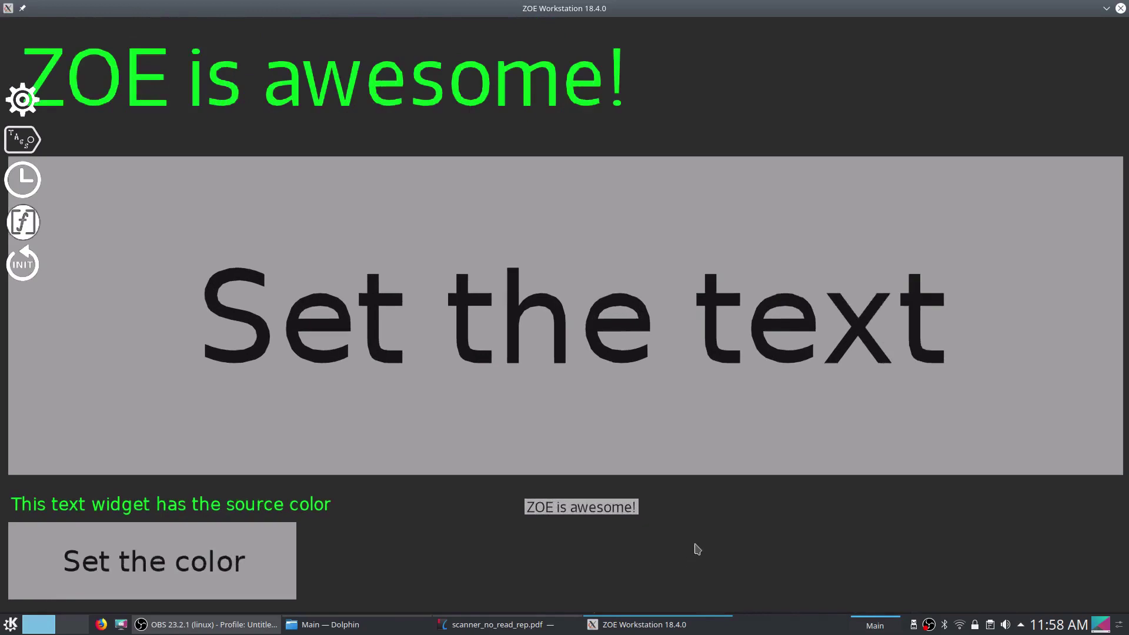
Replace the text in the small entry field with ZOE is great and apply it to the green heading using Set the text.
left_click(632, 507)
type("ZOE i")
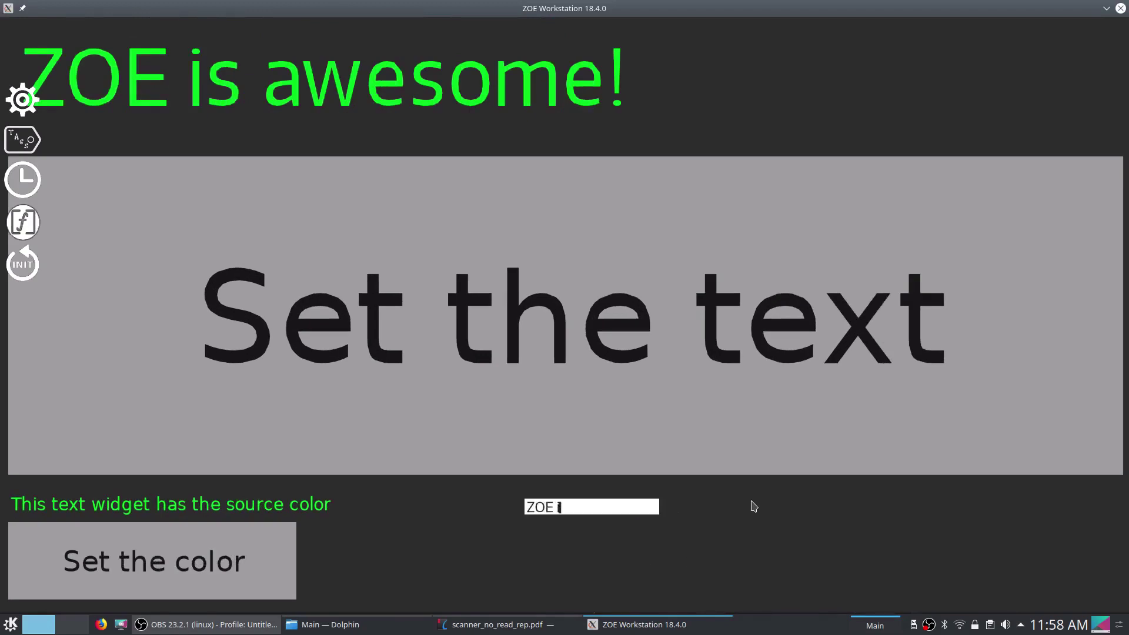
type("s grezat")
key("Return")
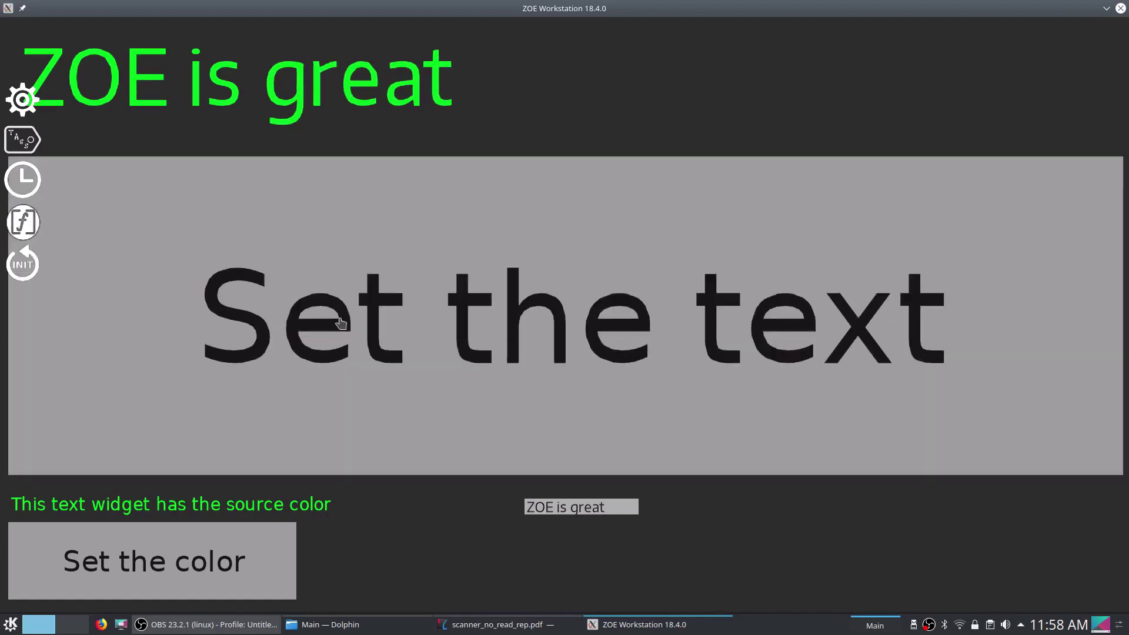
left_click(544, 280)
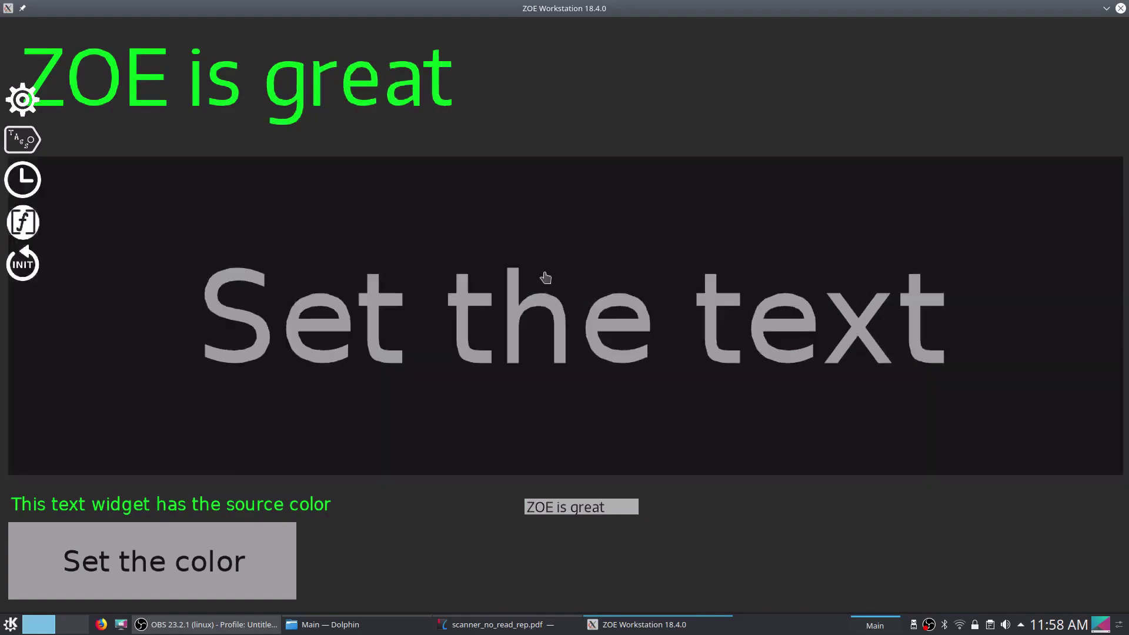
left_click(529, 282)
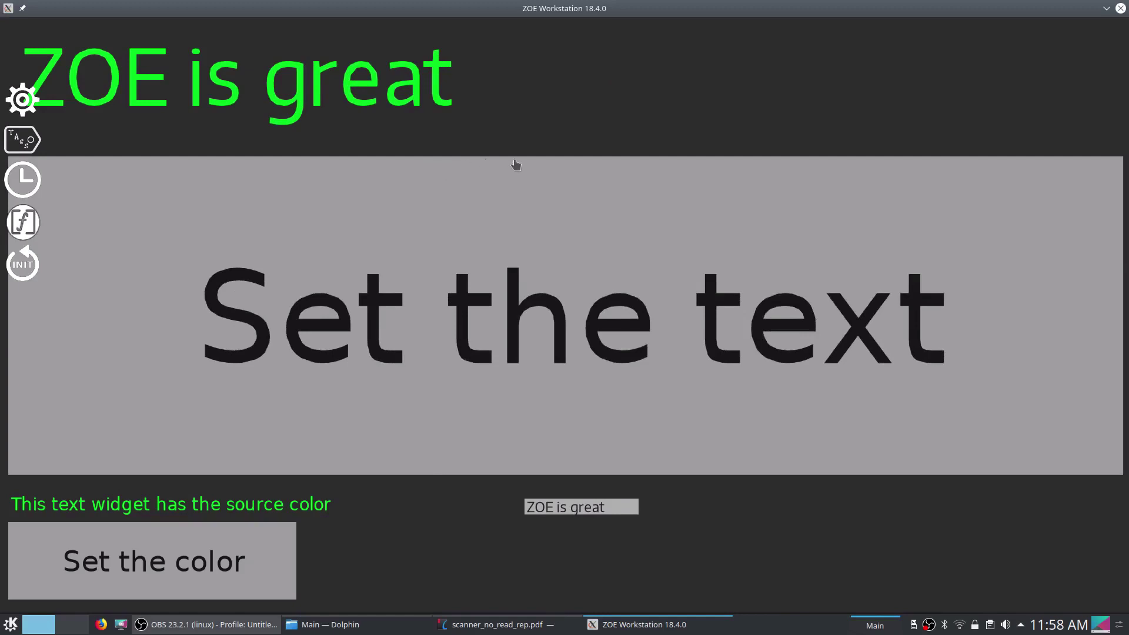
Open the quick start settings of the Set the text button.
right_click(515, 186)
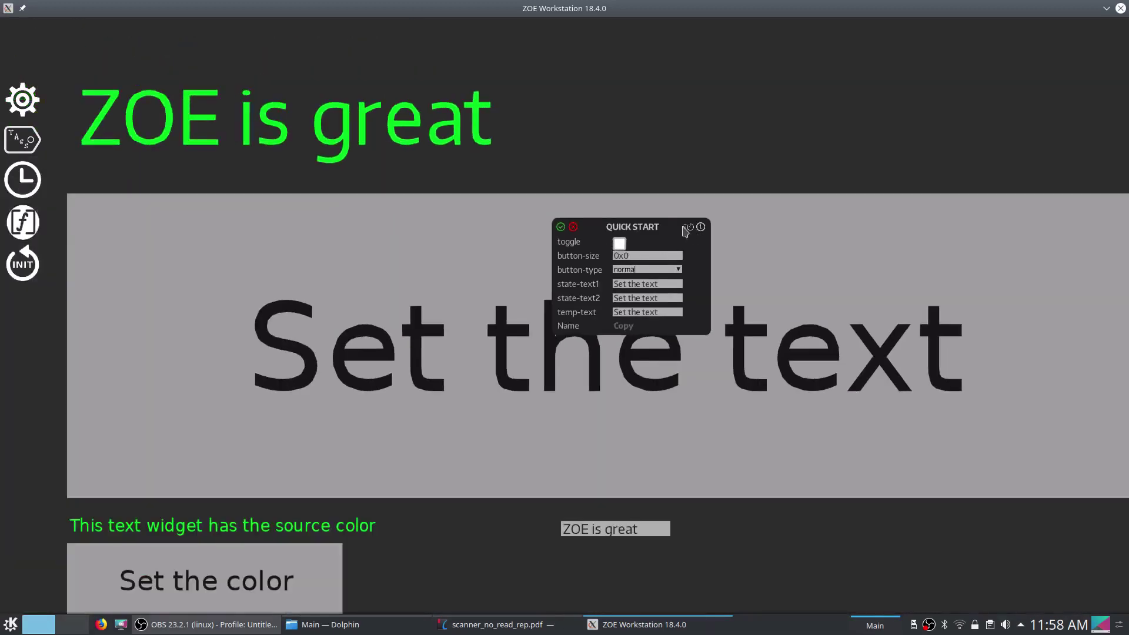
scroll(676, 238, "up", 2)
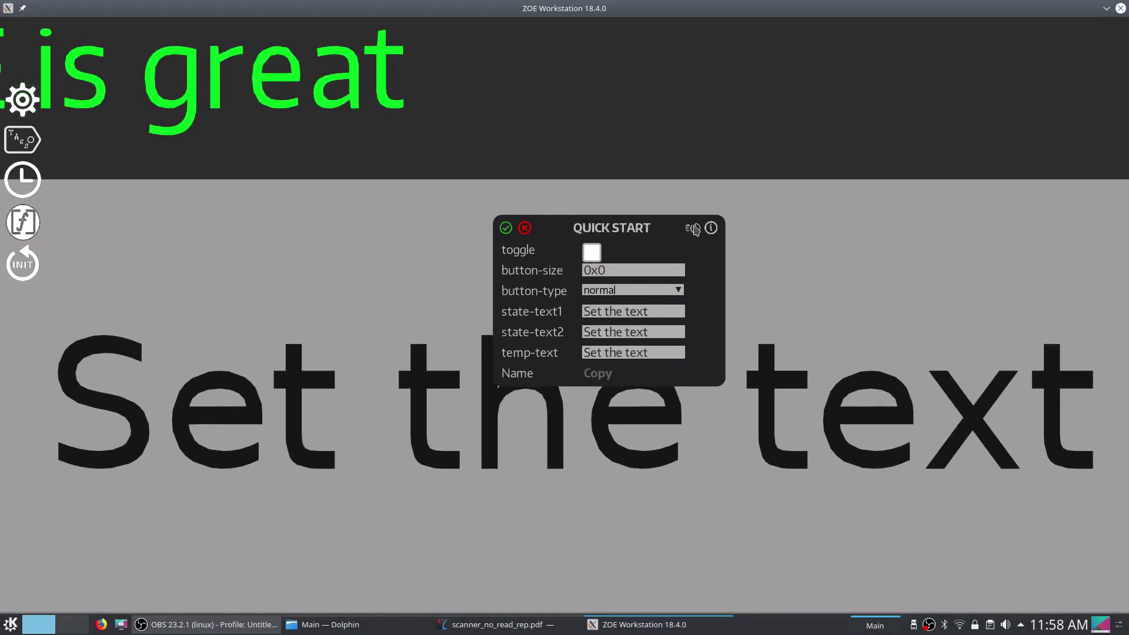